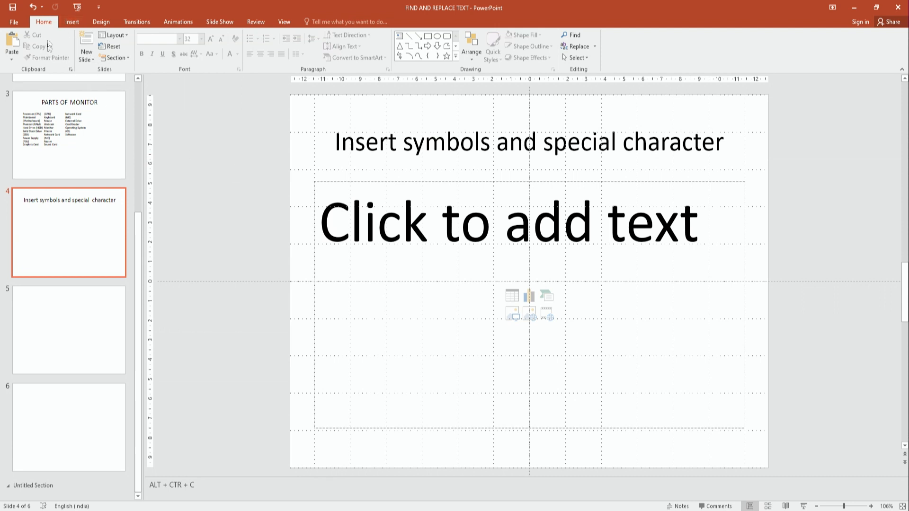
Bring up the Insert ribbon commands while on slide 4
{"action": "left_click", "coordinate": [71, 21]}
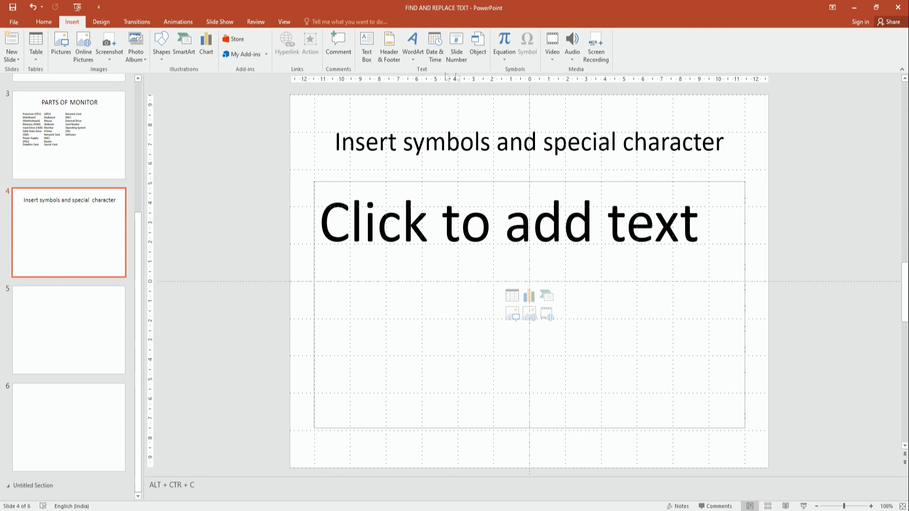
Insert a © copyright sign (00A9) into slide 4's content box from the Symbol dialog
{"action": "left_click", "coordinate": [399, 252]}
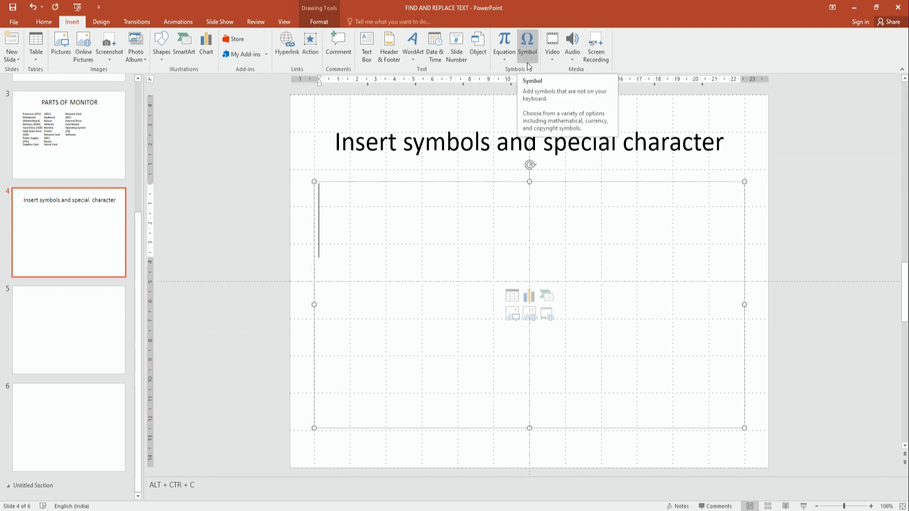
{"action": "left_click", "coordinate": [528, 47]}
{"action": "left_click_drag", "start_coordinate": [455, 160], "coordinate": [626, 124]}
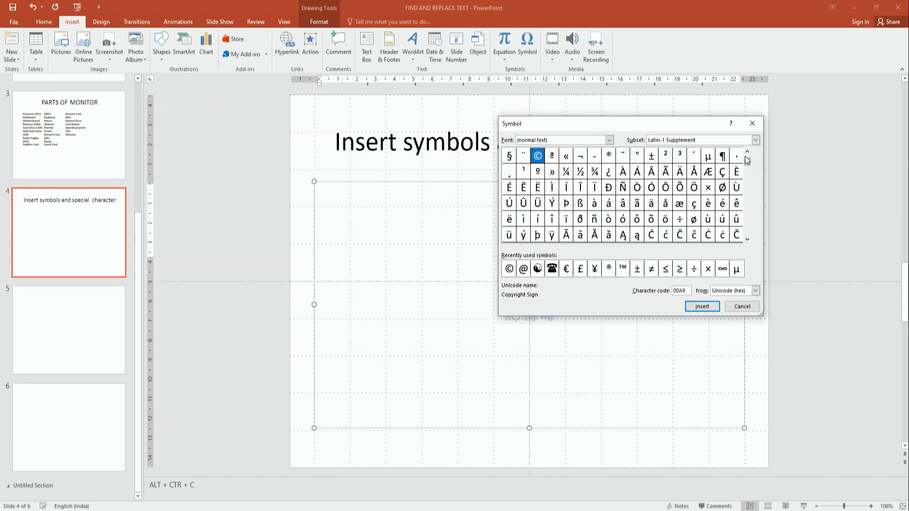
{"action": "left_click_drag", "start_coordinate": [748, 162], "coordinate": [748, 159]}
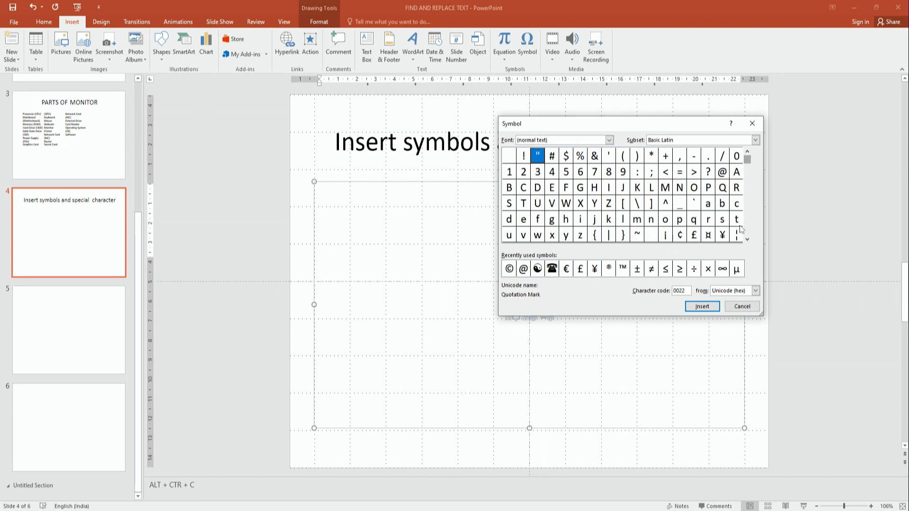
{"action": "left_click", "coordinate": [747, 239]}
{"action": "left_click", "coordinate": [747, 240]}
{"action": "left_click", "coordinate": [747, 239]}
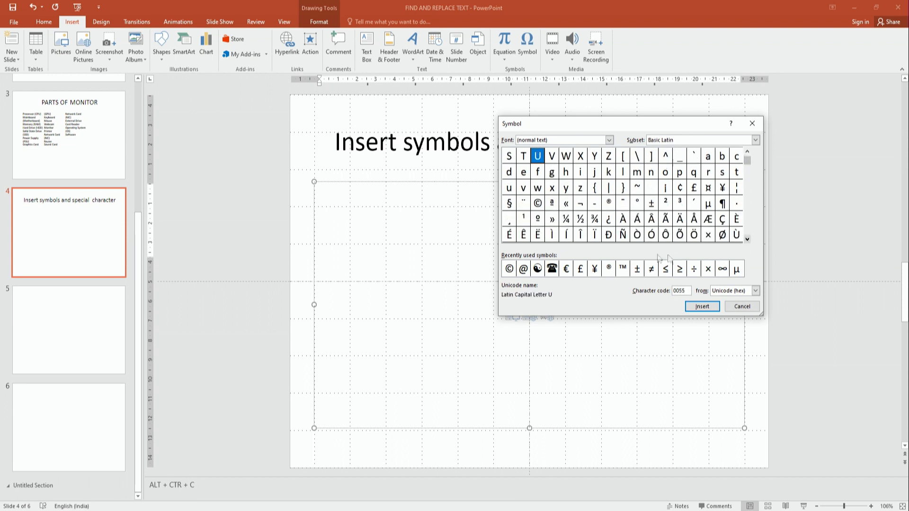
{"action": "left_click", "coordinate": [538, 204]}
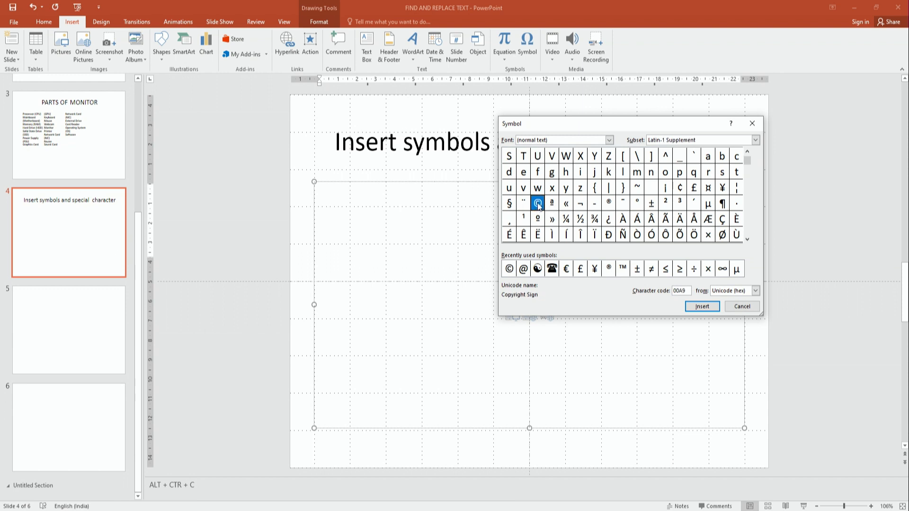
{"action": "left_click", "coordinate": [695, 306]}
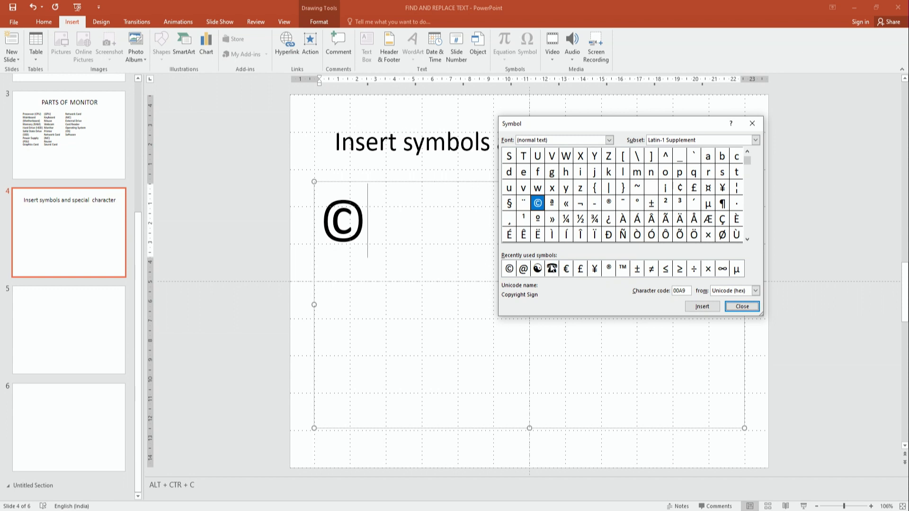
{"action": "left_click", "coordinate": [552, 269]}
Add a telephone symbol, then an Algerian-font ® registered sign after the copyright sign
{"action": "left_click", "coordinate": [702, 307]}
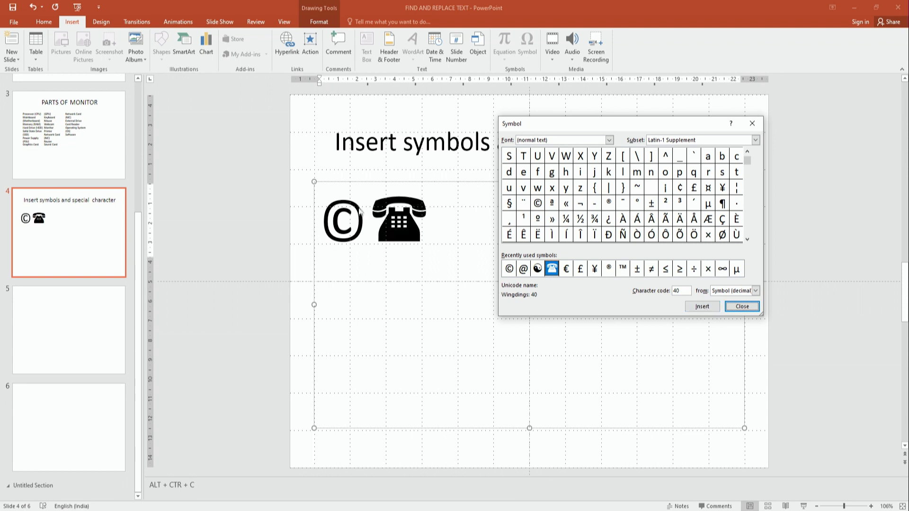
{"action": "left_click_drag", "start_coordinate": [576, 126], "coordinate": [533, 115]}
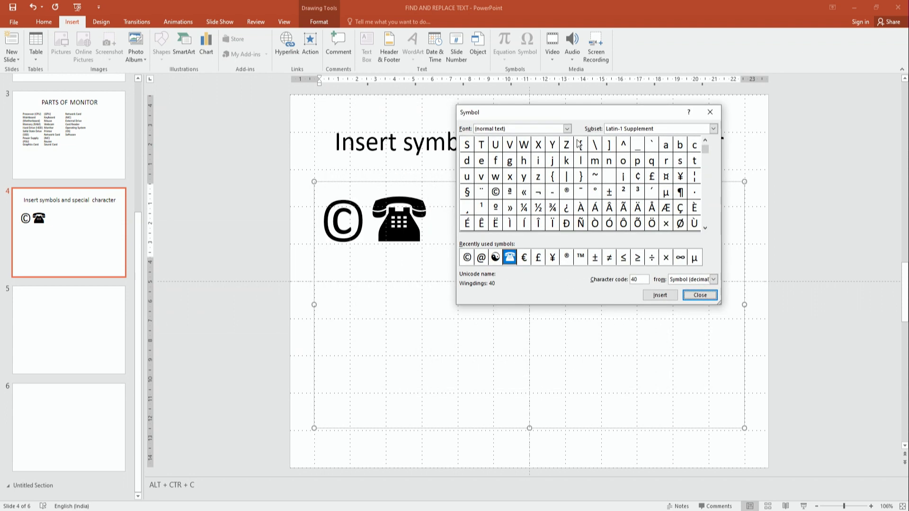
{"action": "left_click", "coordinate": [567, 129]}
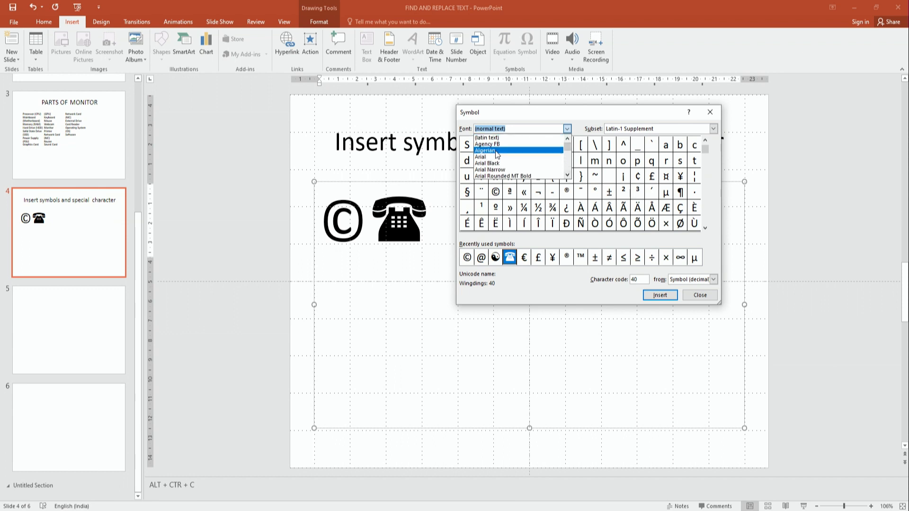
{"action": "left_click", "coordinate": [489, 156]}
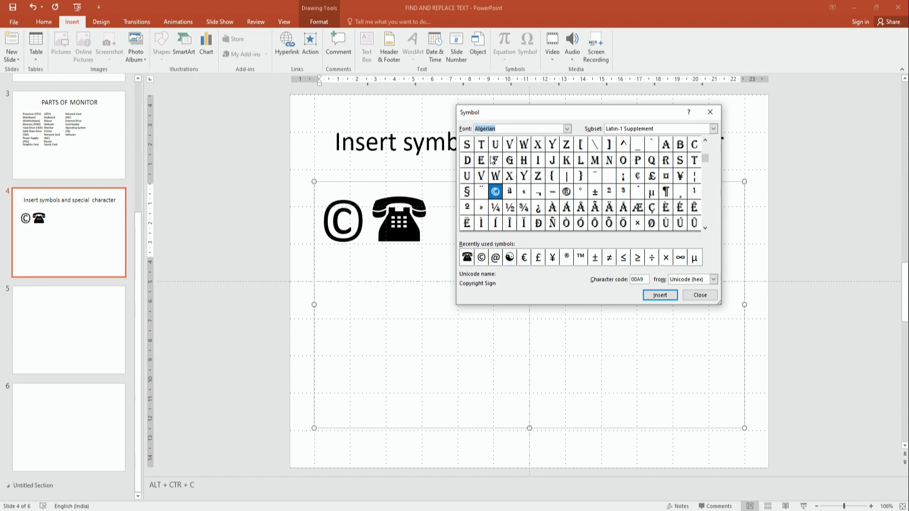
{"action": "left_click", "coordinate": [567, 129]}
{"action": "left_click", "coordinate": [567, 128]}
{"action": "left_click", "coordinate": [567, 192]}
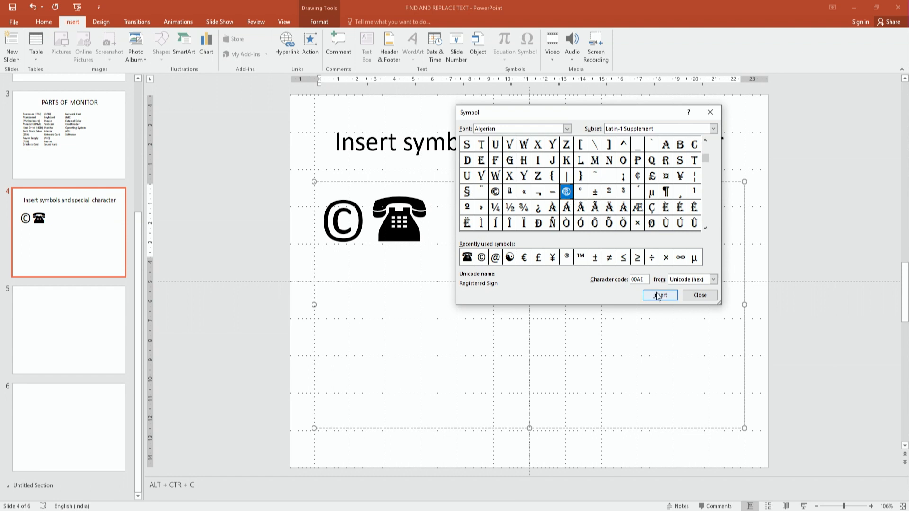
{"action": "left_click", "coordinate": [660, 295]}
{"action": "left_click_drag", "start_coordinate": [557, 119], "coordinate": [621, 113]}
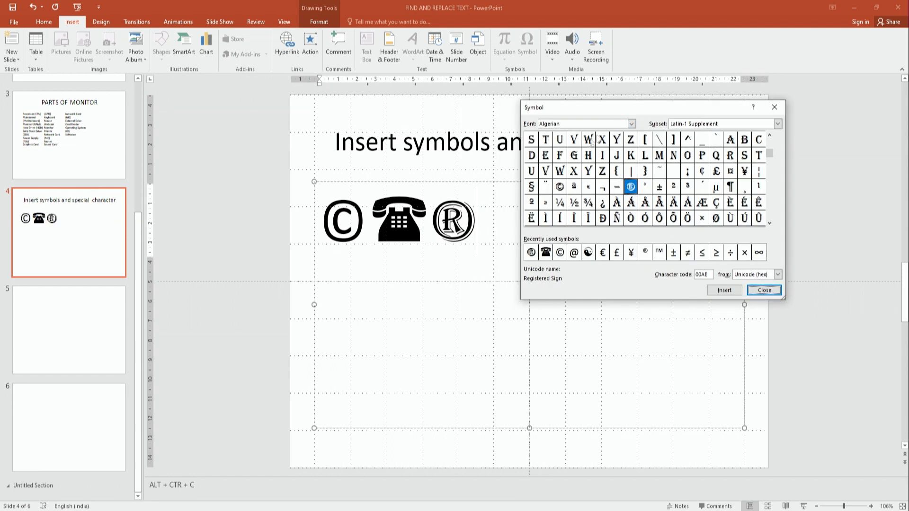
{"action": "left_click", "coordinate": [631, 123]}
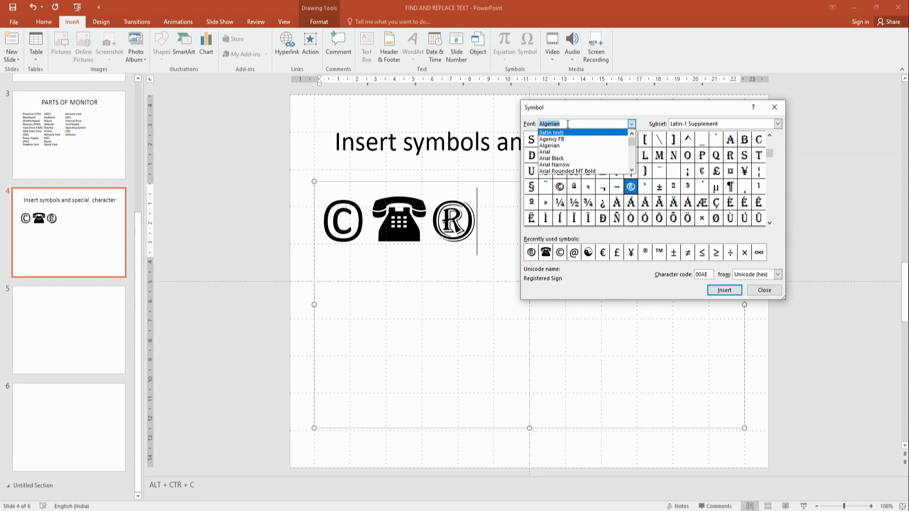
{"action": "mouse_move", "coordinate": [632, 141]}
{"action": "left_mouse_down"}
{"action": "mouse_move", "coordinate": [632, 170]}
{"action": "mouse_move", "coordinate": [635, 145]}
{"action": "mouse_move", "coordinate": [638, 151]}
{"action": "left_mouse_up"}
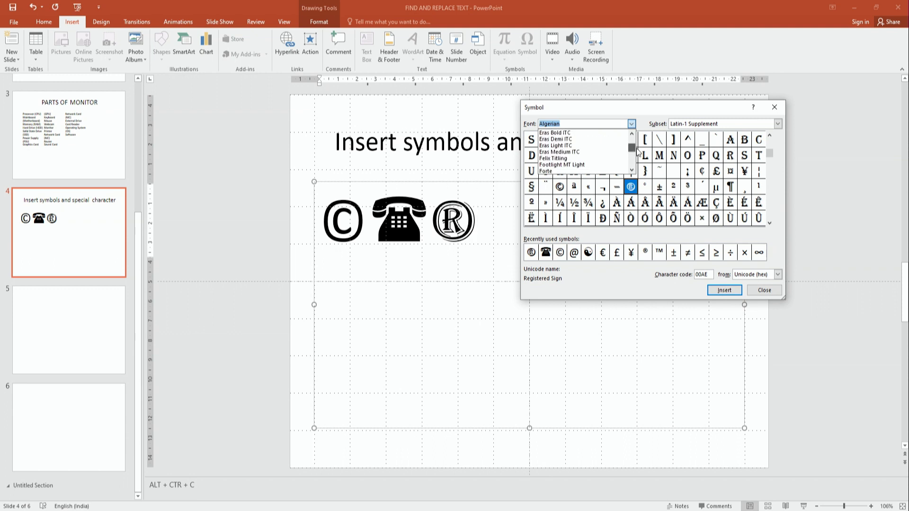
Insert the Wingdings Om symbol (92) after the registered sign and close the Symbol dialog
{"action": "type", "text": "wing"}
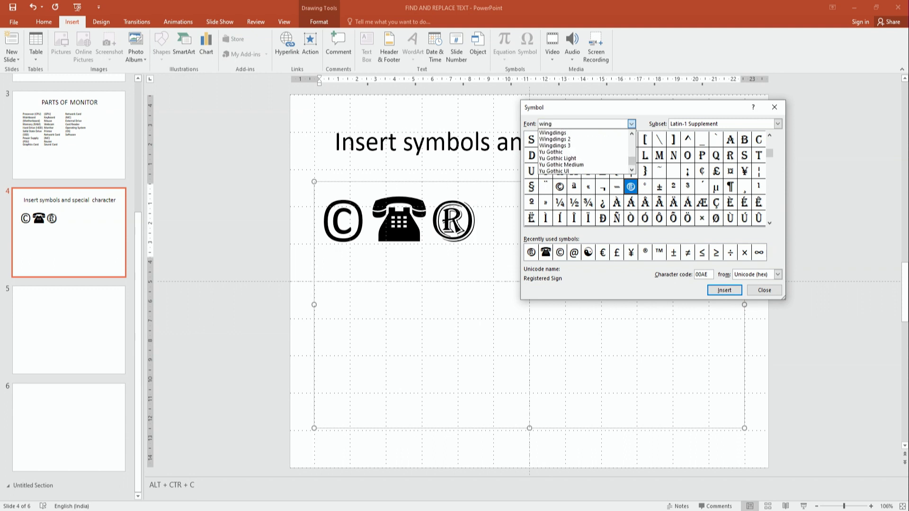
{"action": "left_click", "coordinate": [551, 134]}
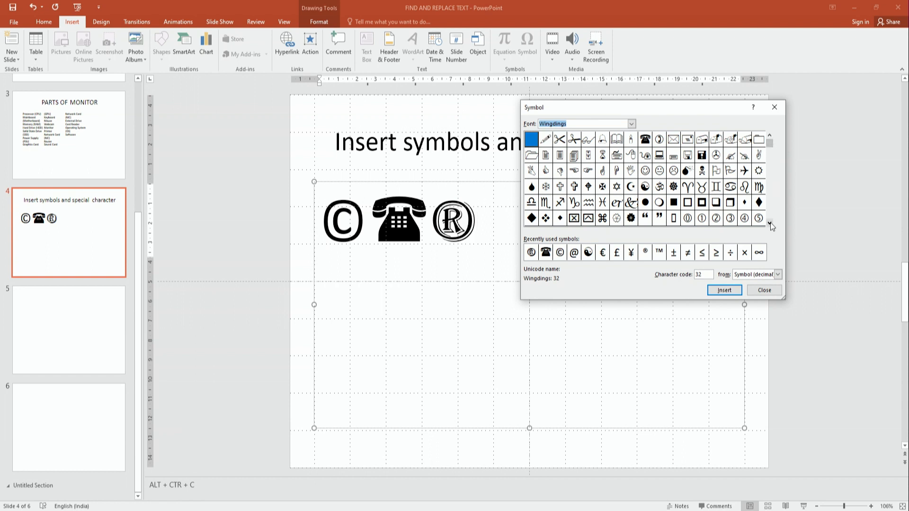
{"action": "left_click_drag", "start_coordinate": [577, 114], "coordinate": [629, 125]}
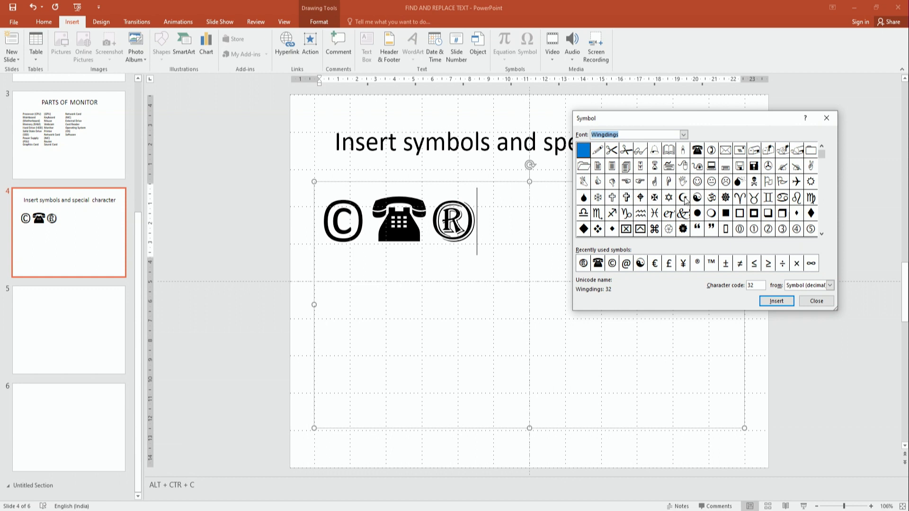
{"action": "left_click", "coordinate": [711, 199]}
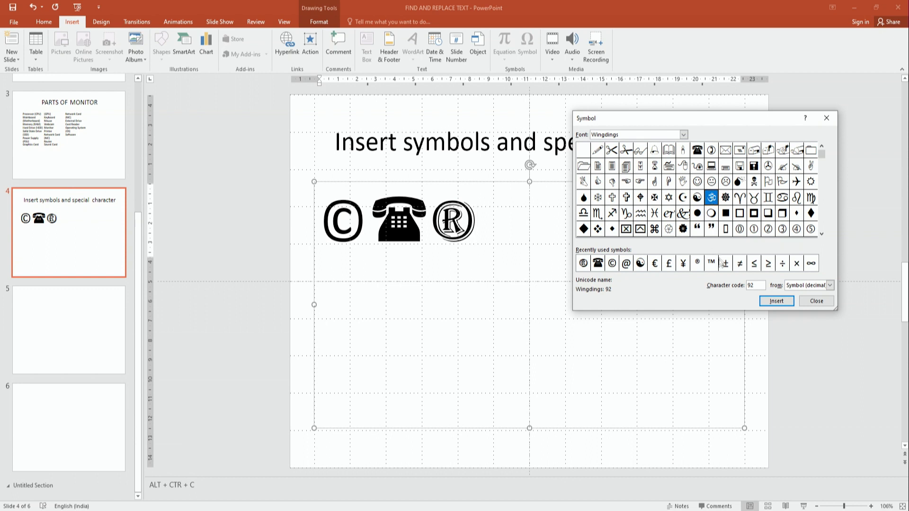
{"action": "left_click", "coordinate": [767, 304]}
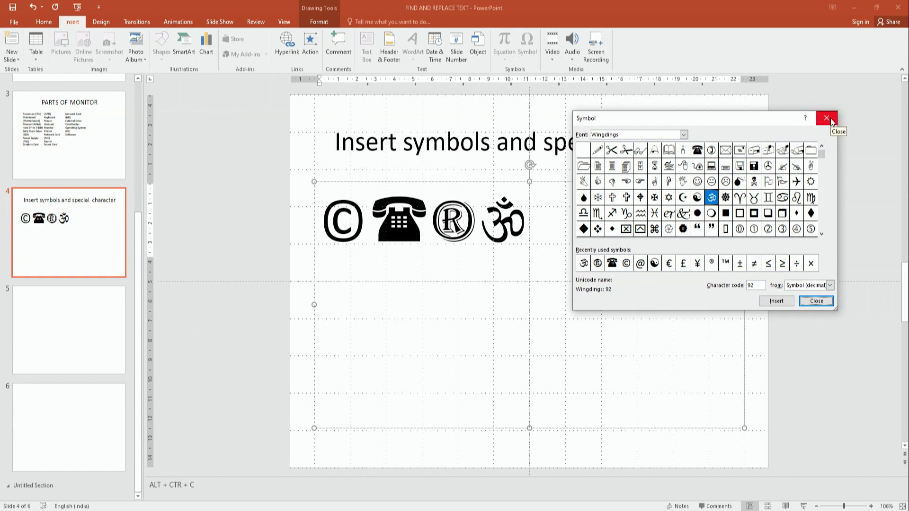
{"action": "key", "text": "Escape"}
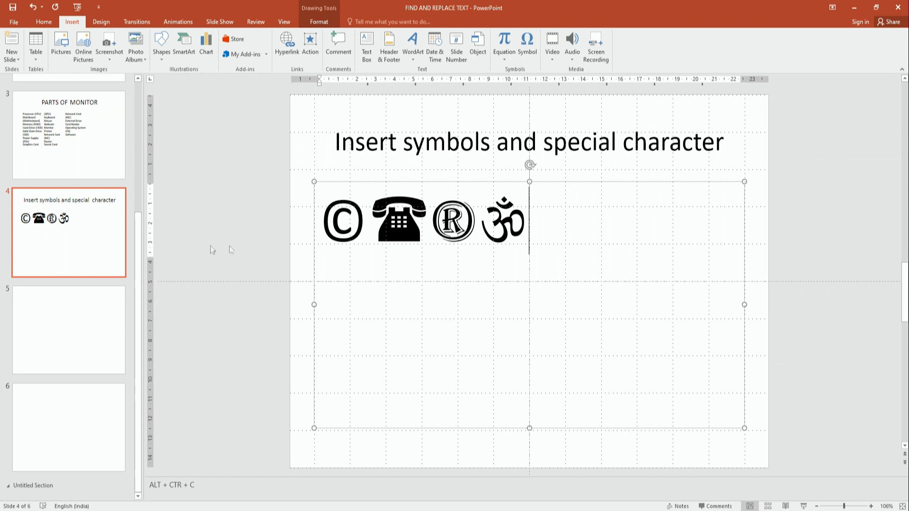
{"action": "left_click", "coordinate": [46, 333]}
Paste the contact phone number into slide 5's content box, changing its last digit to 5
{"action": "left_click", "coordinate": [446, 196]}
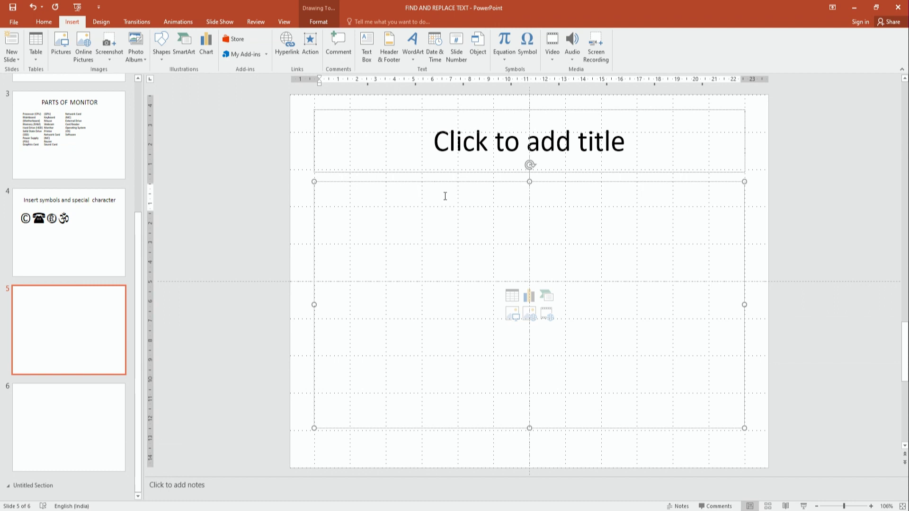
{"action": "key", "text": "ctrl+v"}
{"action": "key", "text": "BackSpace"}
{"action": "type", "text": "5"}
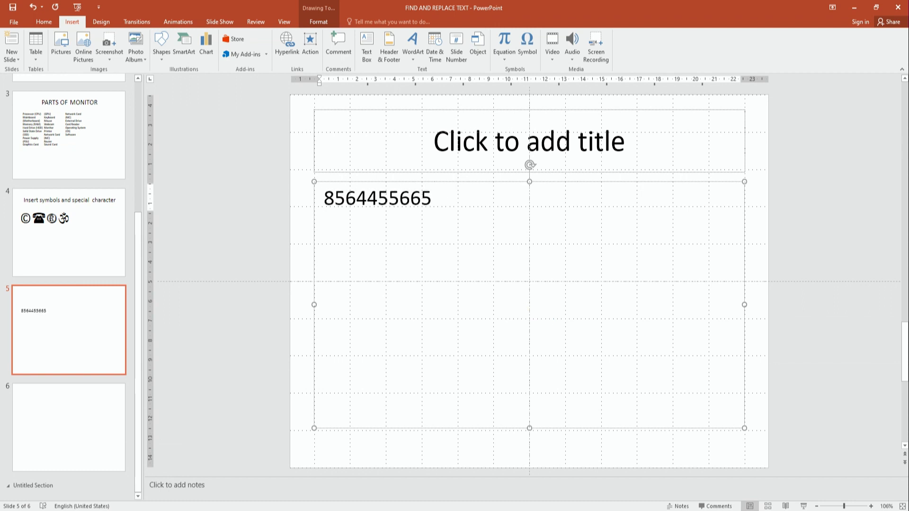
Insert a telephone symbol before the phone number and close the Symbol dialog
{"action": "left_click", "coordinate": [527, 54]}
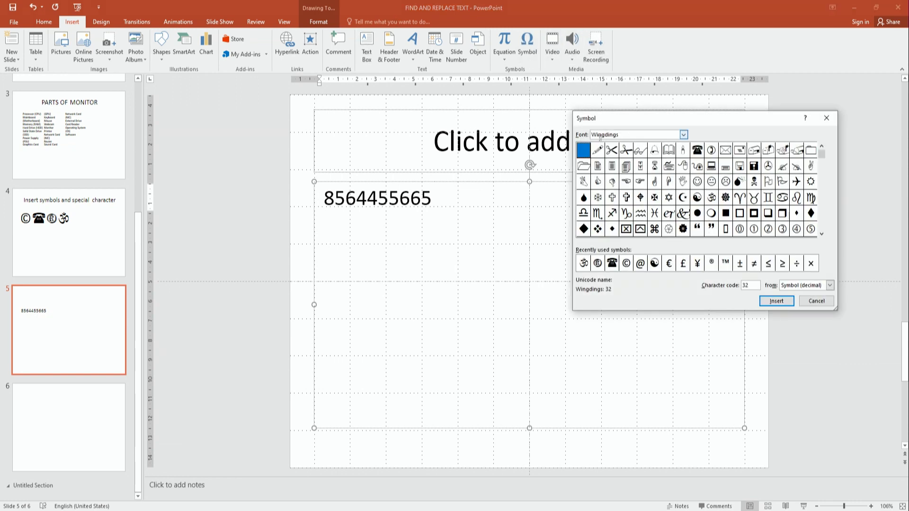
{"action": "left_click", "coordinate": [699, 151]}
{"action": "left_click", "coordinate": [775, 303]}
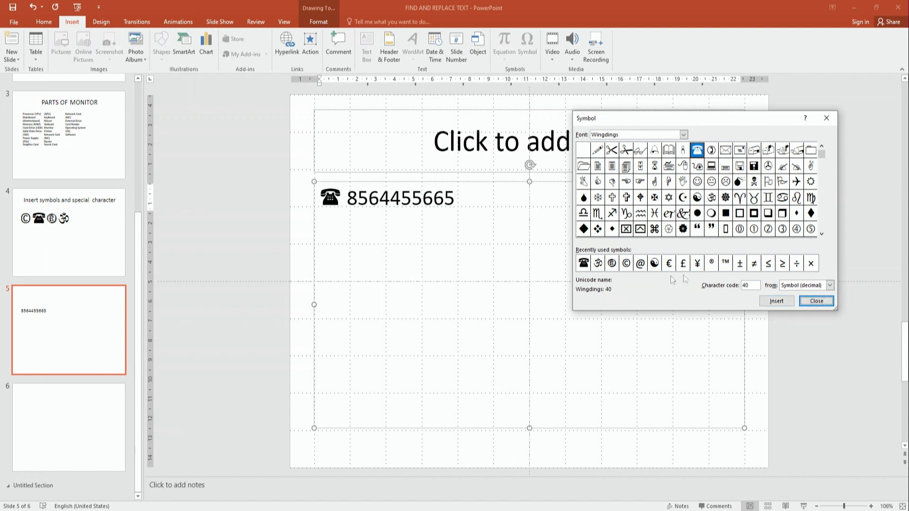
{"action": "left_click_drag", "start_coordinate": [770, 120], "coordinate": [471, 321]}
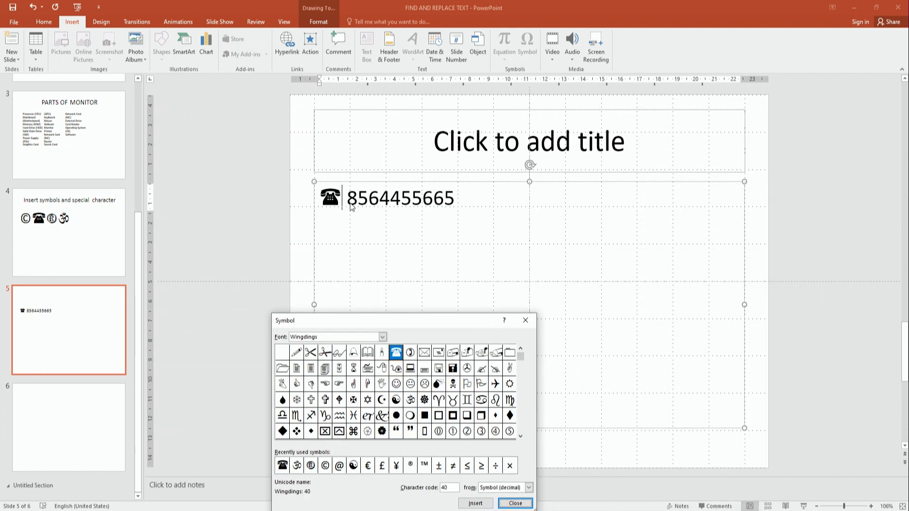
{"action": "key", "text": "Tab"}
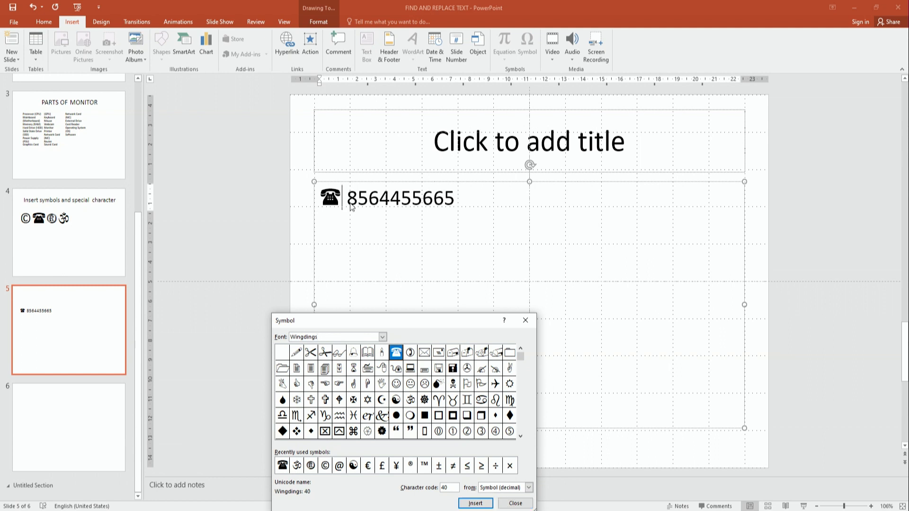
{"action": "left_click", "coordinate": [525, 320]}
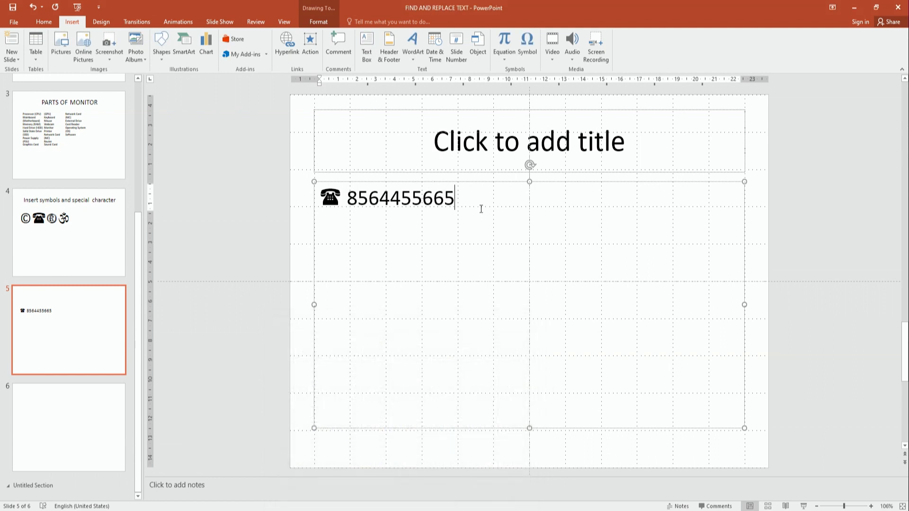
Add an unbulleted second line reading 'Mobile No.' followed by the mobile number
{"action": "key", "text": "Return"}
{"action": "key", "text": "BackSpace"}
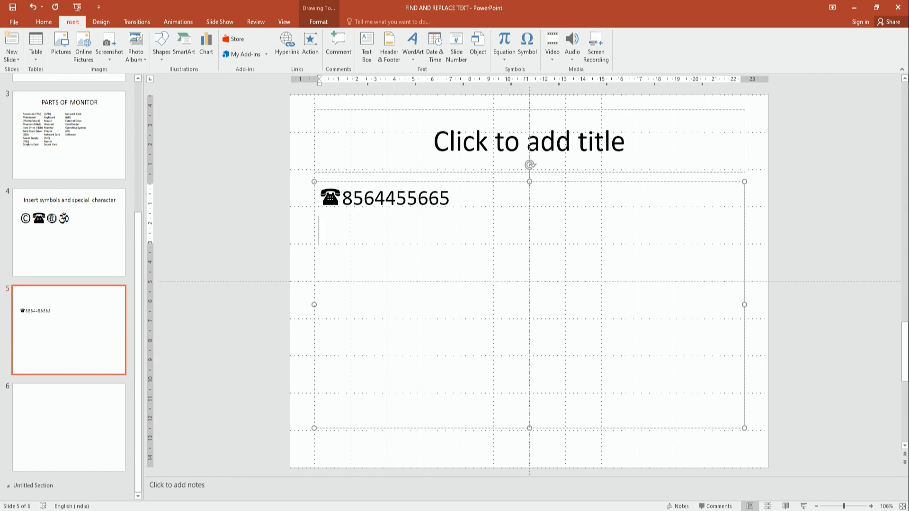
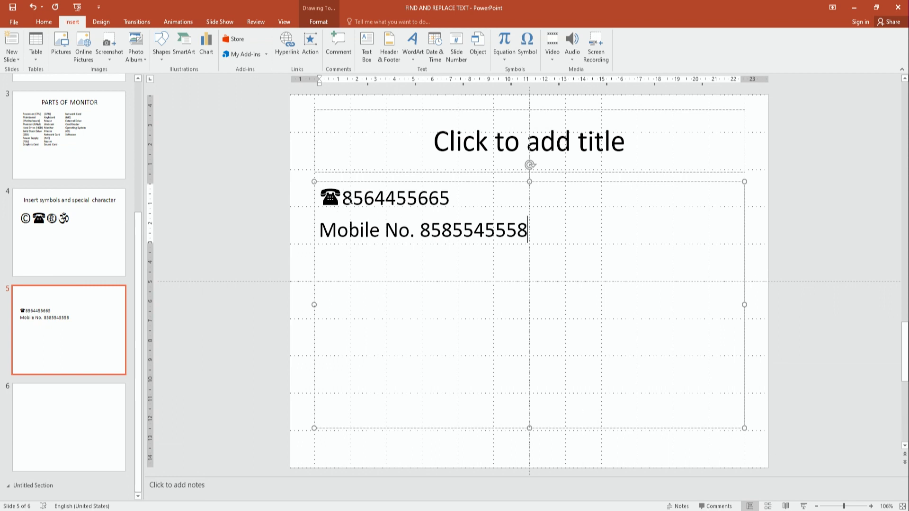
{"action": "left_click", "coordinate": [345, 196]}
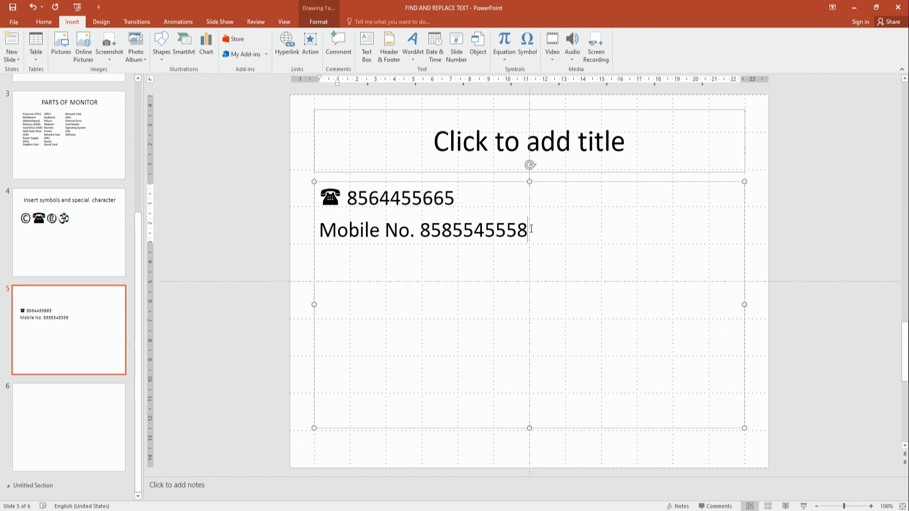
Replace the Mobile No. line with 'Email Id:' and an e-mail address, turning it into a hyperlink
{"action": "left_click_drag", "start_coordinate": [531, 229], "coordinate": [329, 254]}
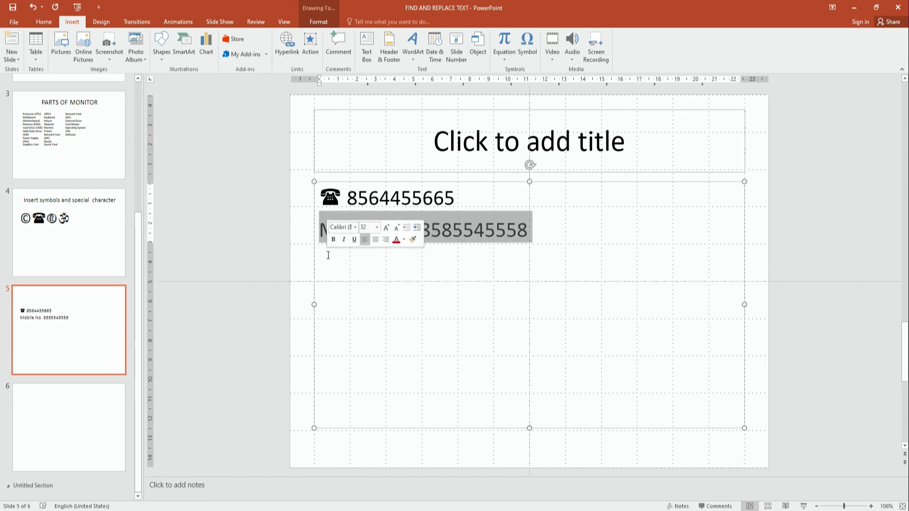
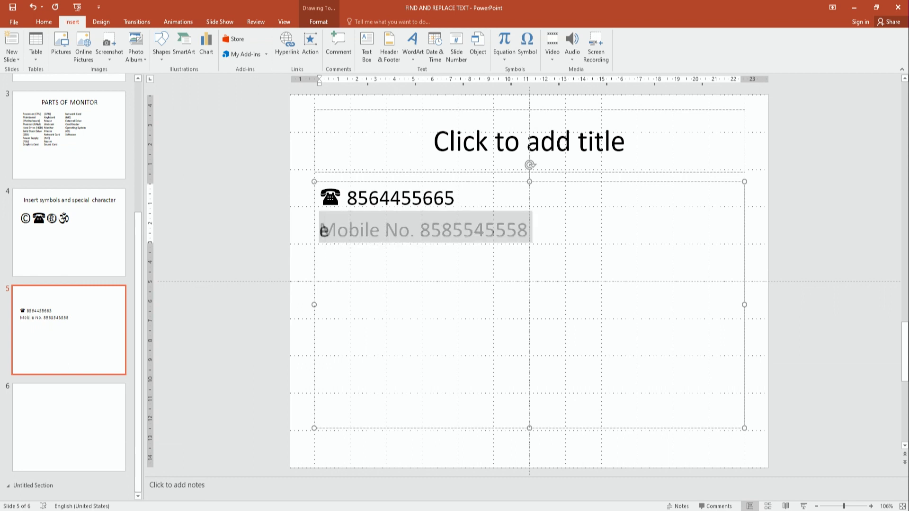
{"action": "key", "text": "BackSpace"}
{"action": "key", "text": "BackSpace"}
{"action": "key", "text": "BackSpace"}
{"action": "key", "text": "BackSpace"}
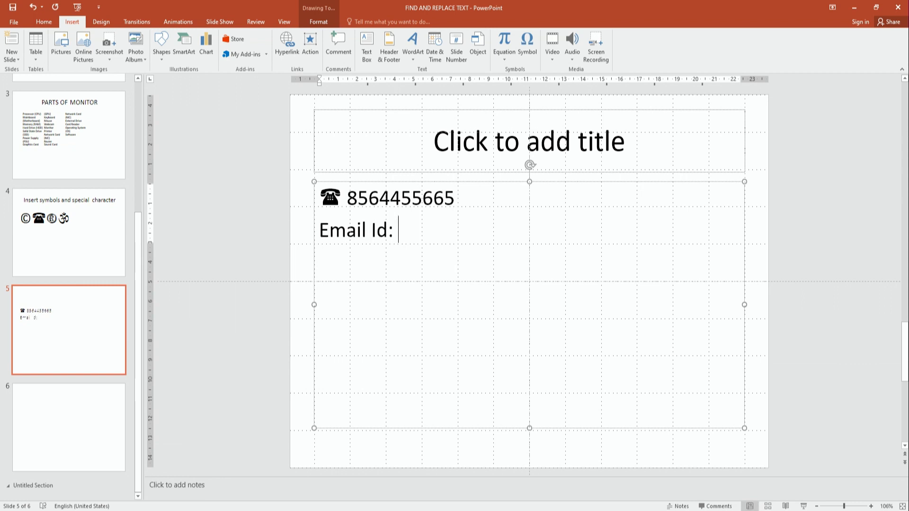
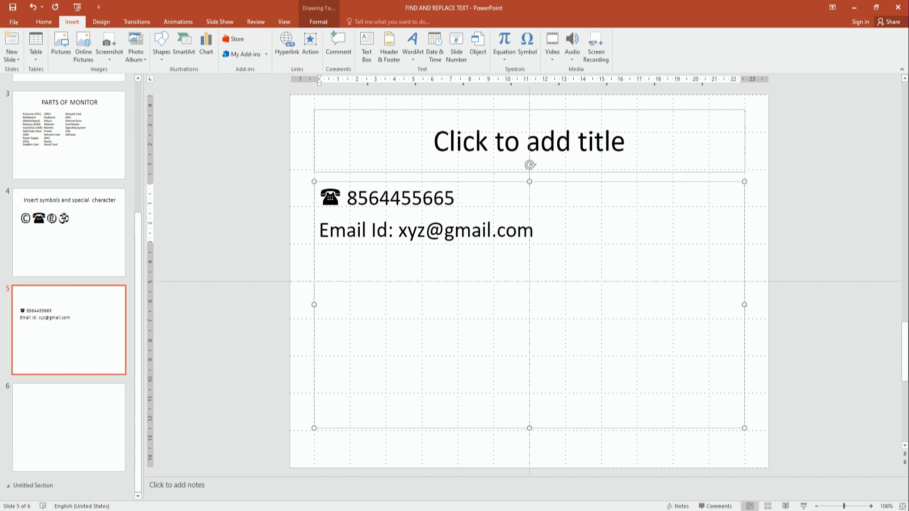
{"action": "key", "text": "Return"}
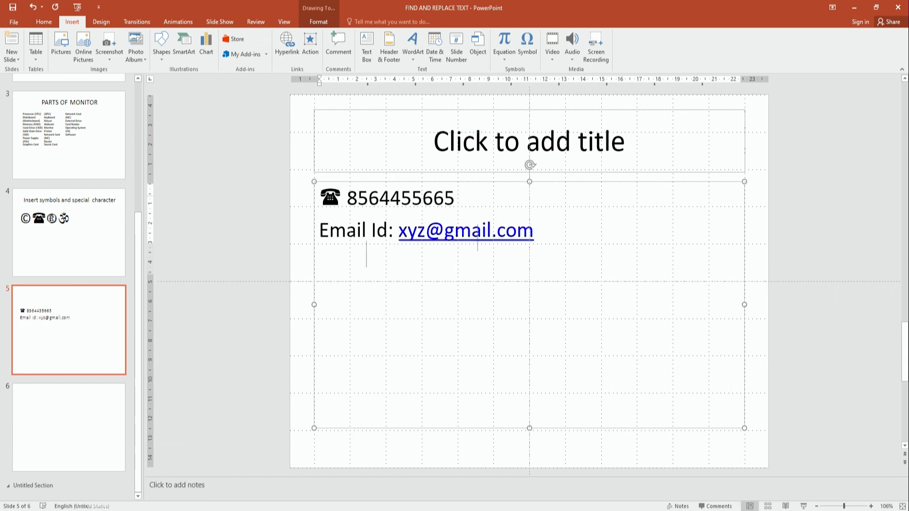
Type a second, indented e-mail address on the next line
{"action": "key", "text": "Tab"}
{"action": "type", "text": "xy"}
{"action": "key", "text": "Left"}
{"action": "type", "text": "z"}
{"action": "key", "text": "BackSpace"}
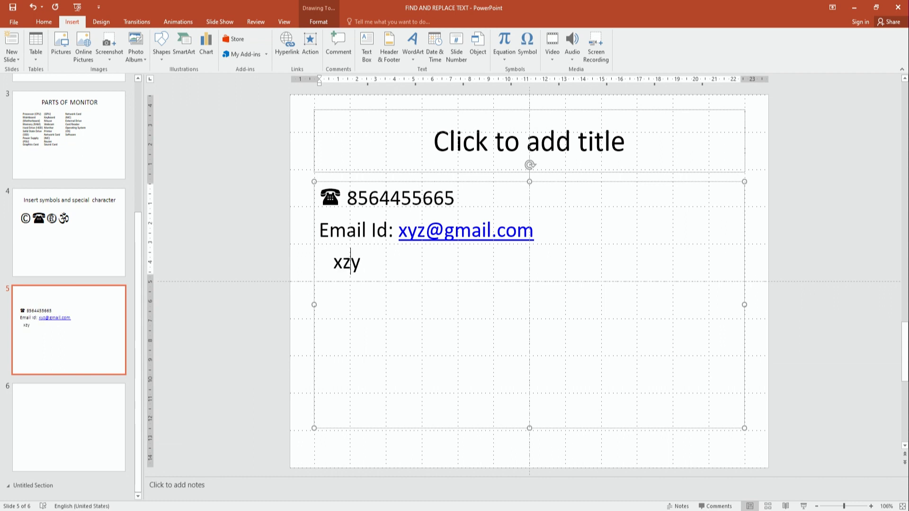
{"action": "type", "text": "gmail.com"}
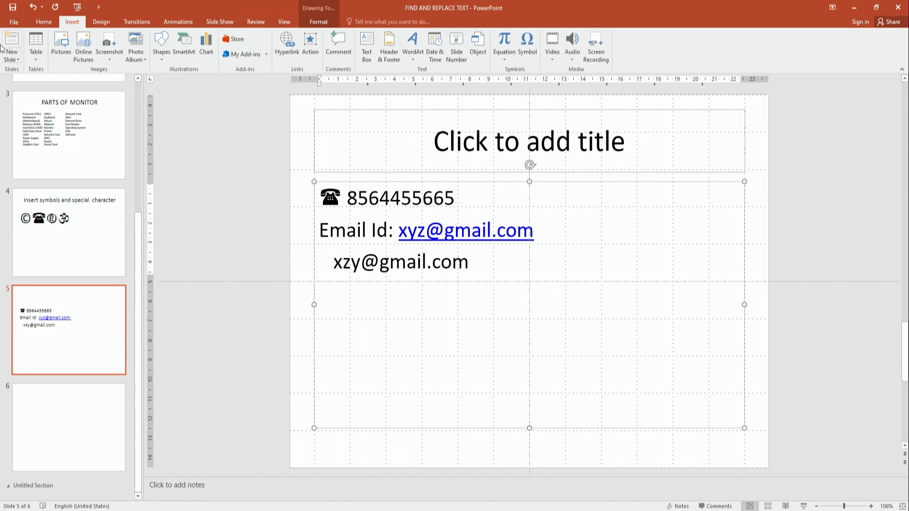
Put a Wingdings envelope symbol before the second e-mail address and make that address a link
{"action": "left_click", "coordinate": [532, 58]}
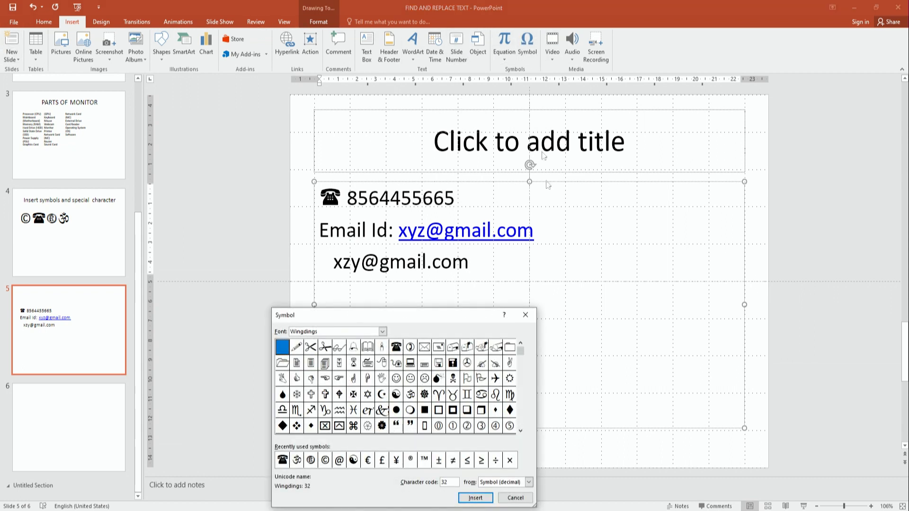
{"action": "left_click_drag", "start_coordinate": [424, 311], "coordinate": [737, 144]}
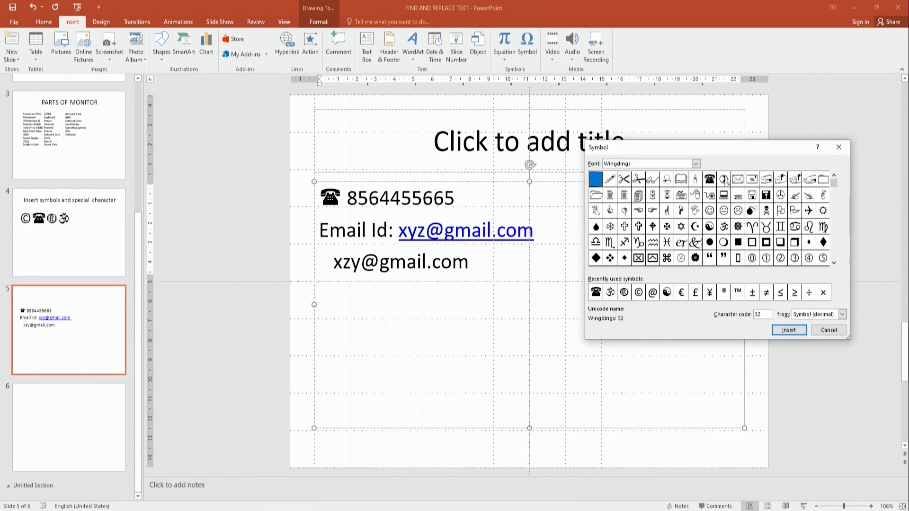
{"action": "left_click", "coordinate": [737, 179]}
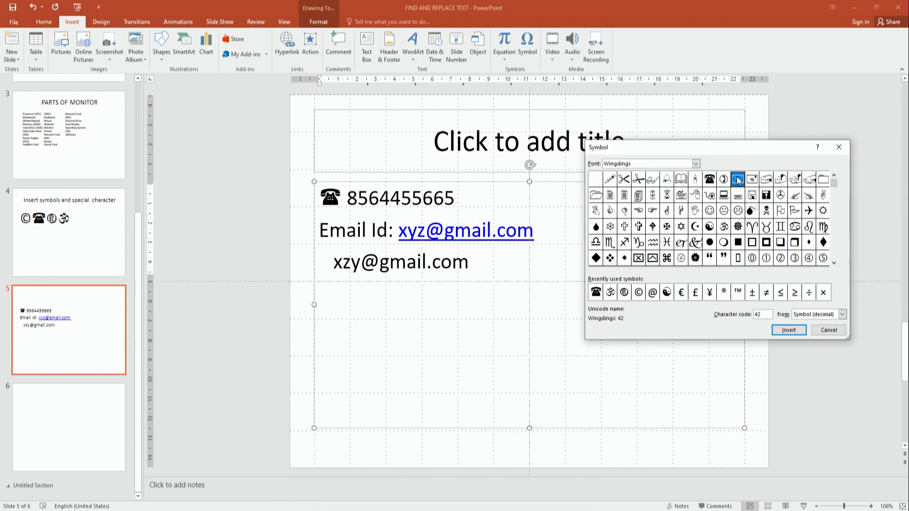
{"action": "left_click", "coordinate": [786, 330]}
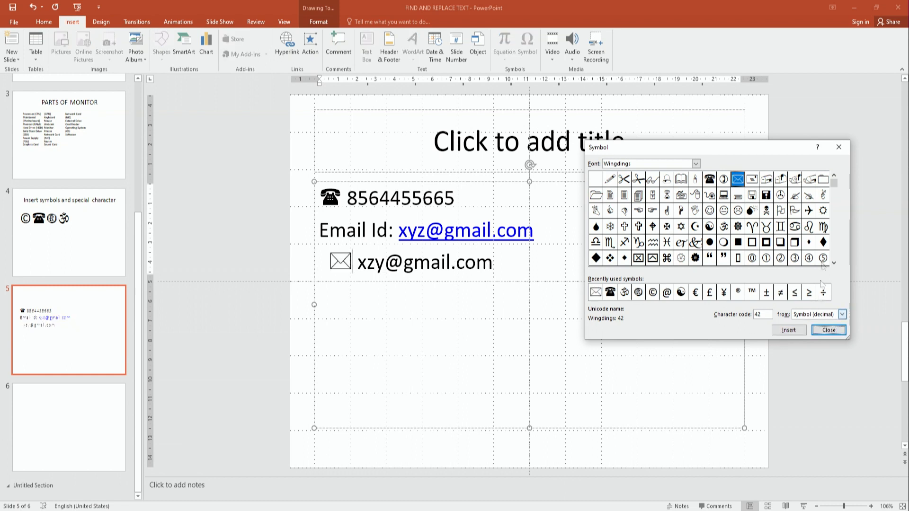
{"action": "left_click_drag", "start_coordinate": [772, 143], "coordinate": [776, 93]}
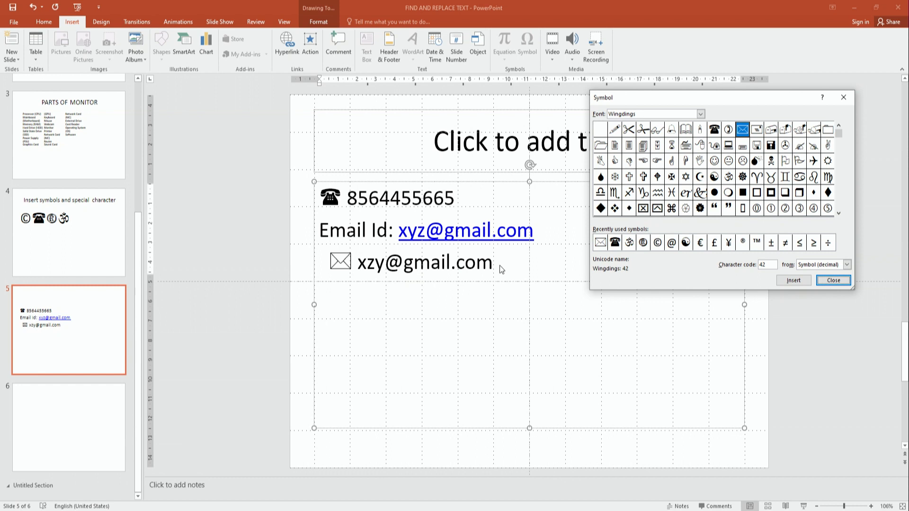
{"action": "left_click", "coordinate": [339, 262]}
{"action": "left_click_drag", "start_coordinate": [672, 102], "coordinate": [641, 157]}
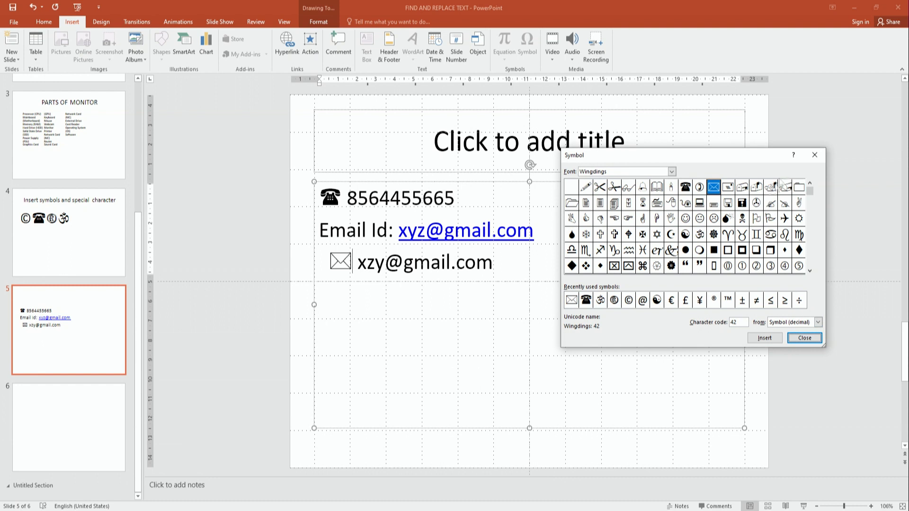
{"action": "left_click", "coordinate": [814, 155]}
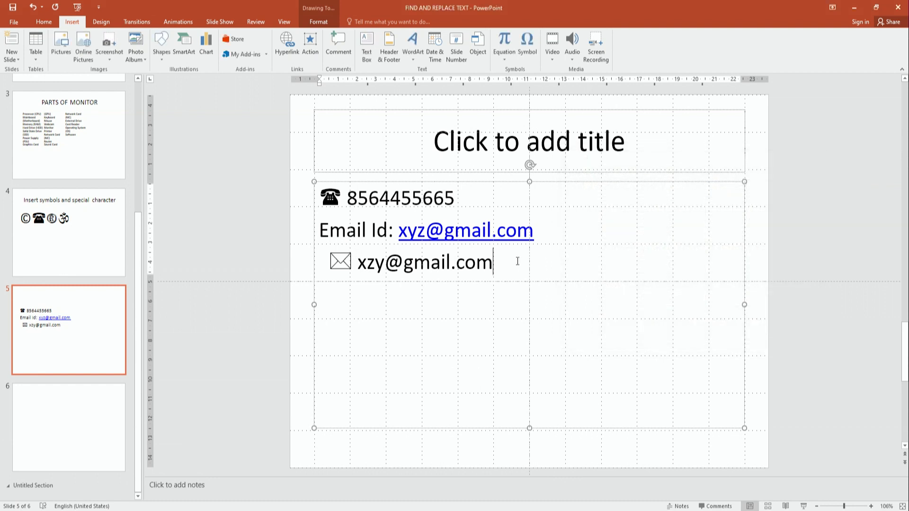
{"action": "key", "text": "Return"}
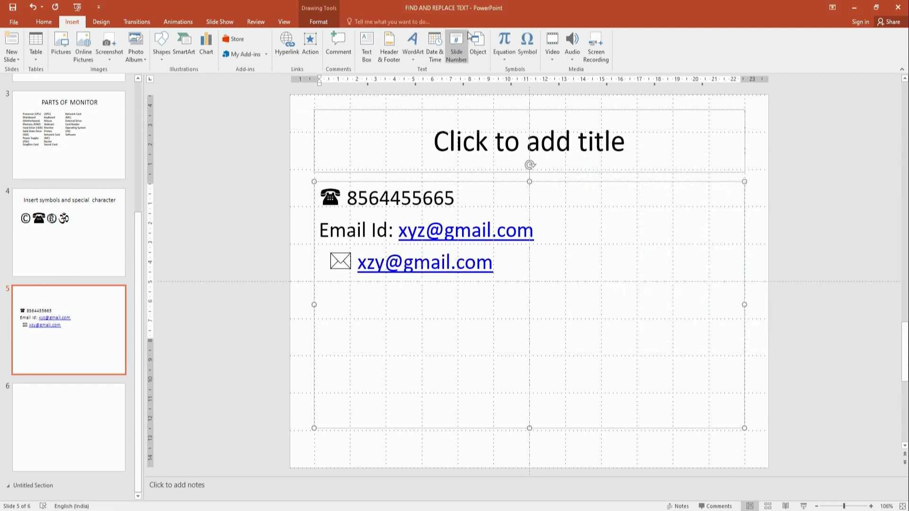
Add a Wingdings scissors symbol followed by a row of hyphens as a cut line
{"action": "left_click", "coordinate": [519, 44]}
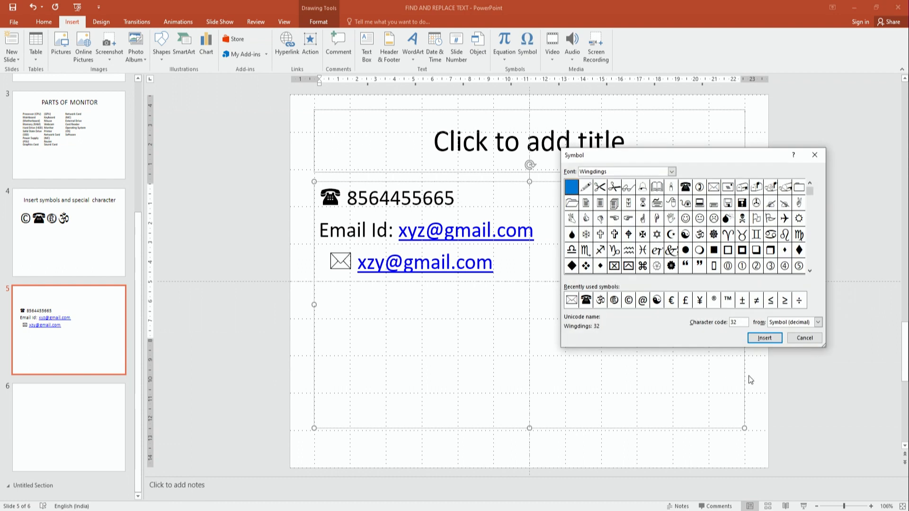
{"action": "left_click", "coordinate": [602, 188]}
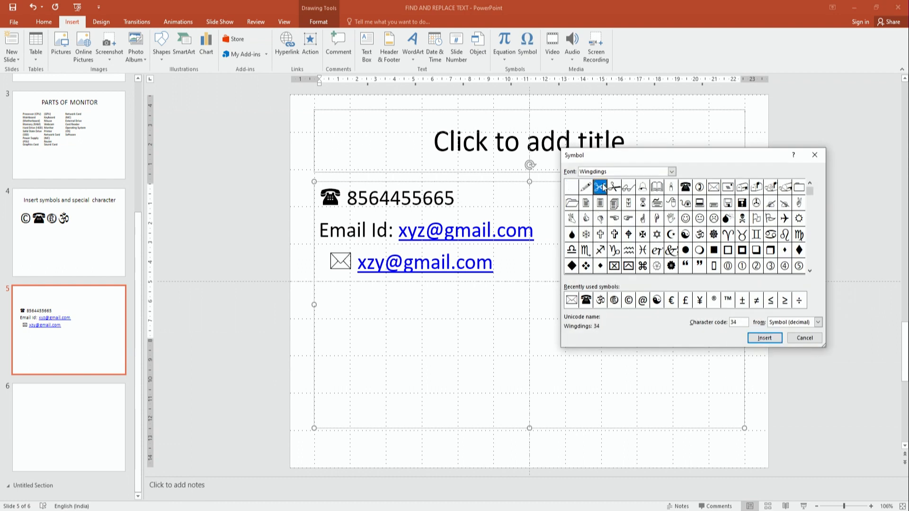
{"action": "left_click", "coordinate": [765, 338]}
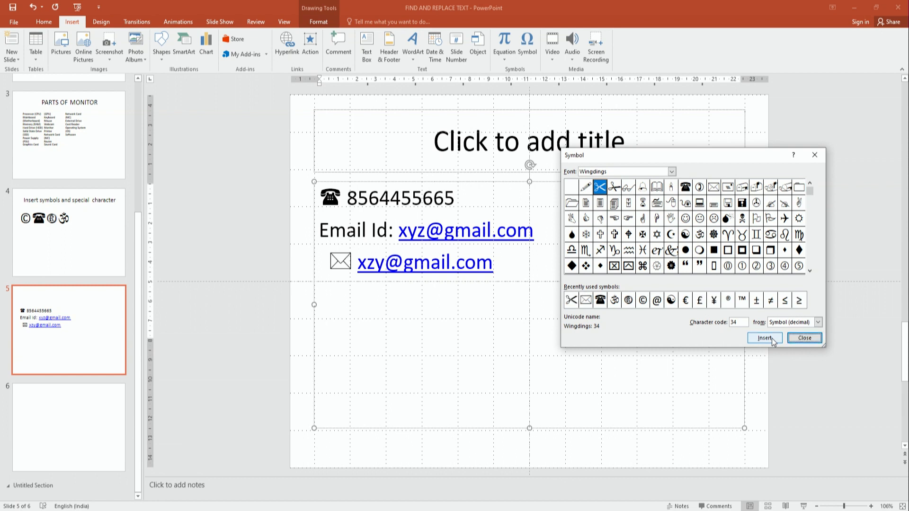
{"action": "left_click", "coordinate": [805, 338]}
{"action": "type", "text": "----------------------------------------------------------------------"}
{"action": "key", "text": "BackSpace"}
{"action": "key", "text": "BackSpace"}
{"action": "key", "text": "BackSpace"}
{"action": "key", "text": "BackSpace"}
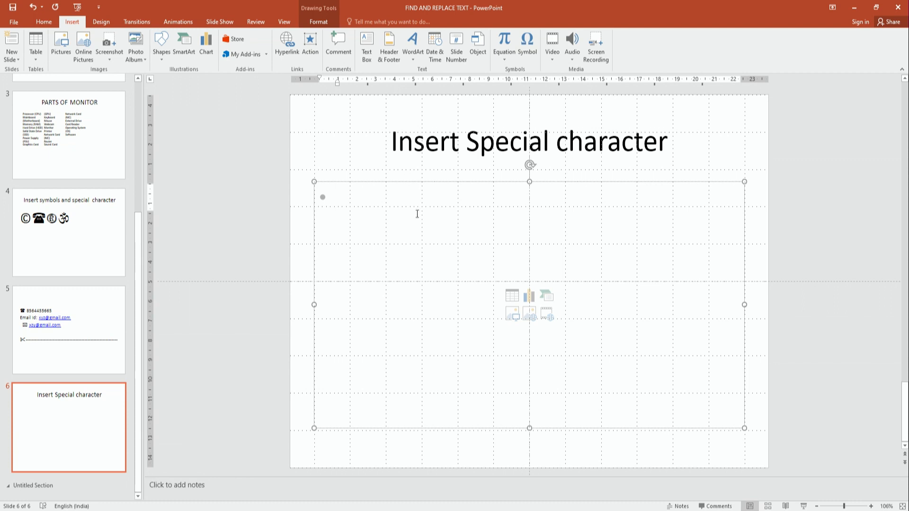
Deselect slide 6's 'Insert Special character' title and return to the Insert ribbon
{"action": "left_click", "coordinate": [213, 149]}
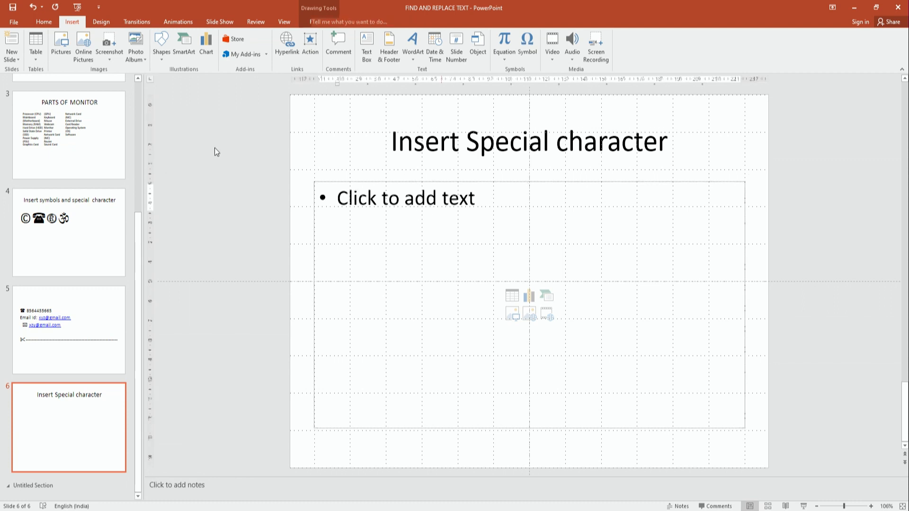
{"action": "left_click", "coordinate": [34, 25]}
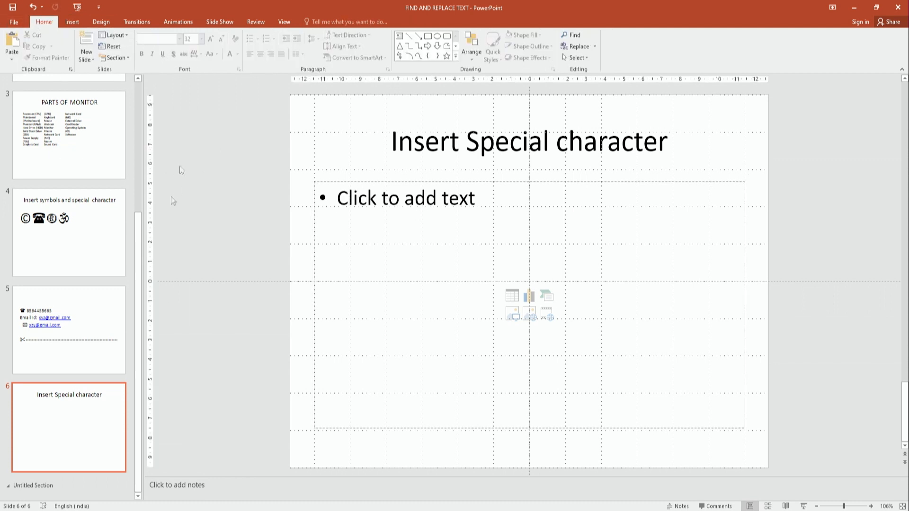
{"action": "left_click", "coordinate": [76, 21]}
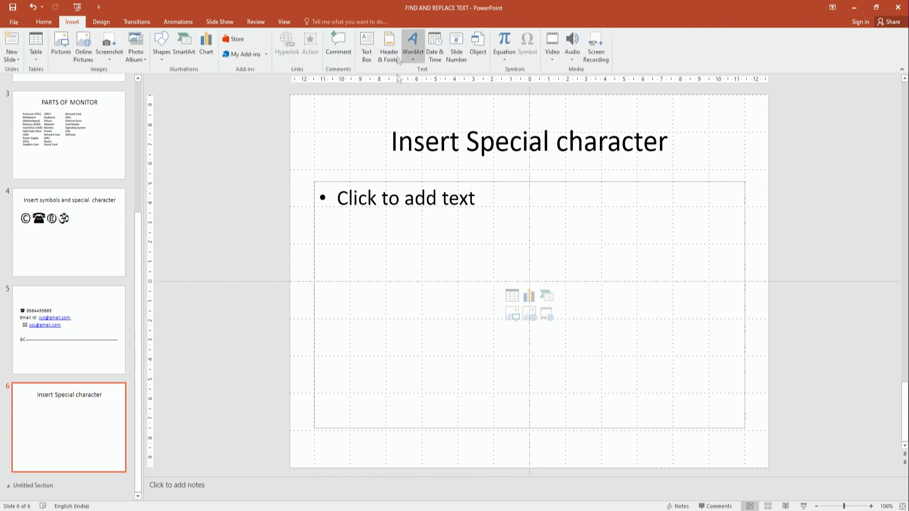